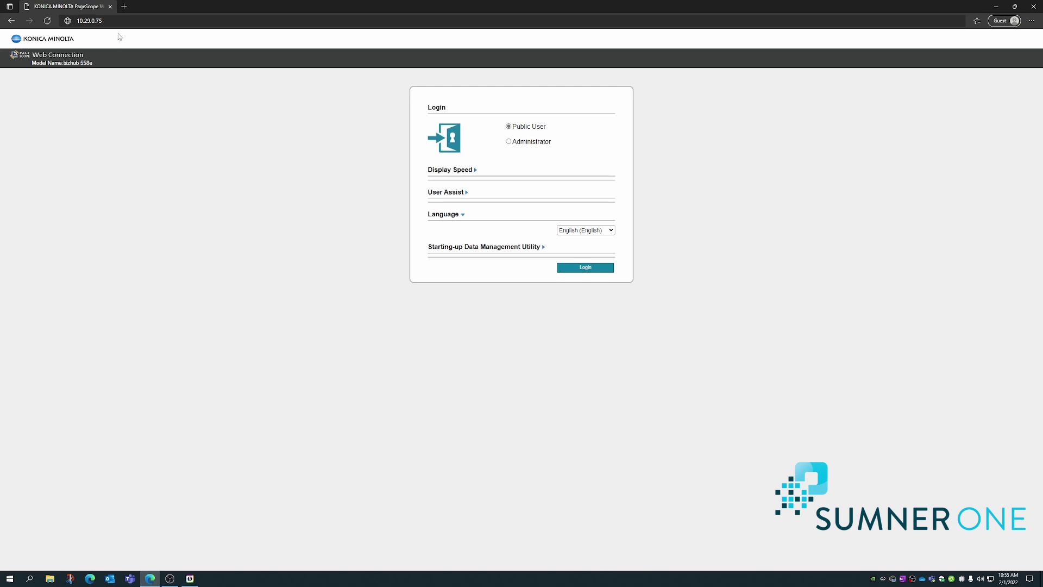
# Load the printer's web page at 10.29.0.75 as a public user and go to the Box section.
pyautogui.click(109, 20)
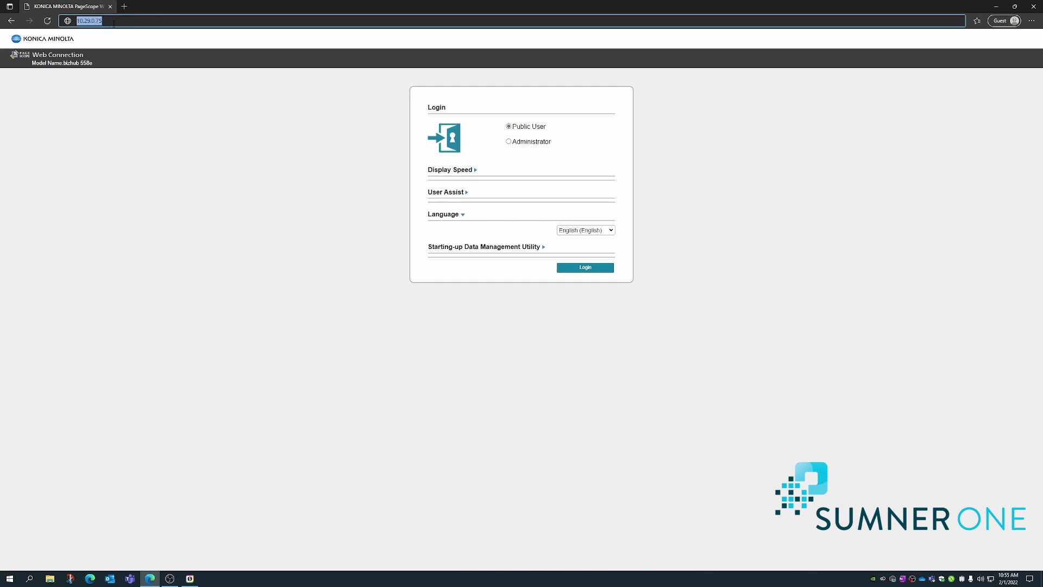
pyautogui.click(114, 22)
pyautogui.press('Return')
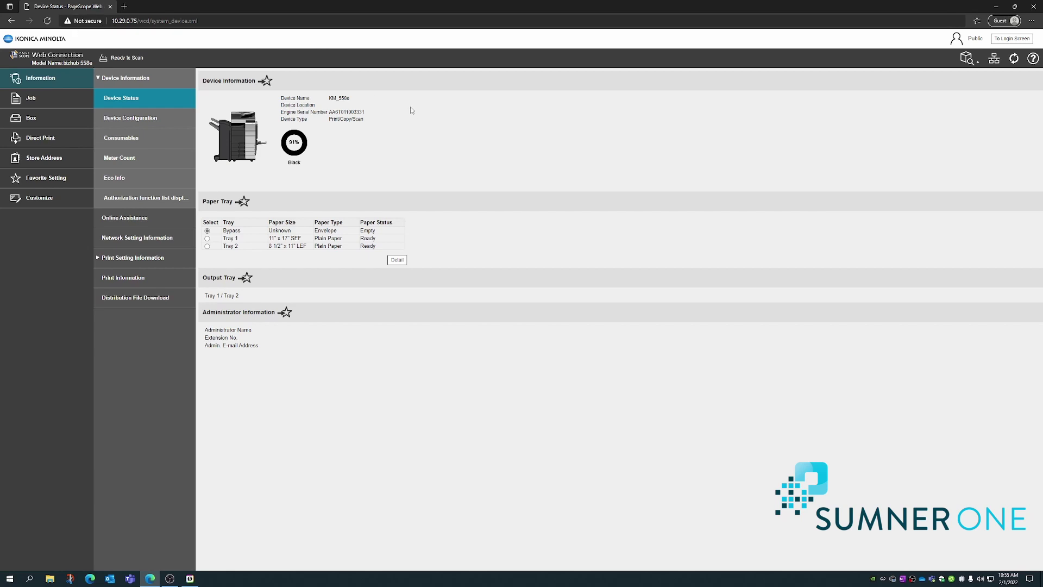
pyautogui.click(35, 123)
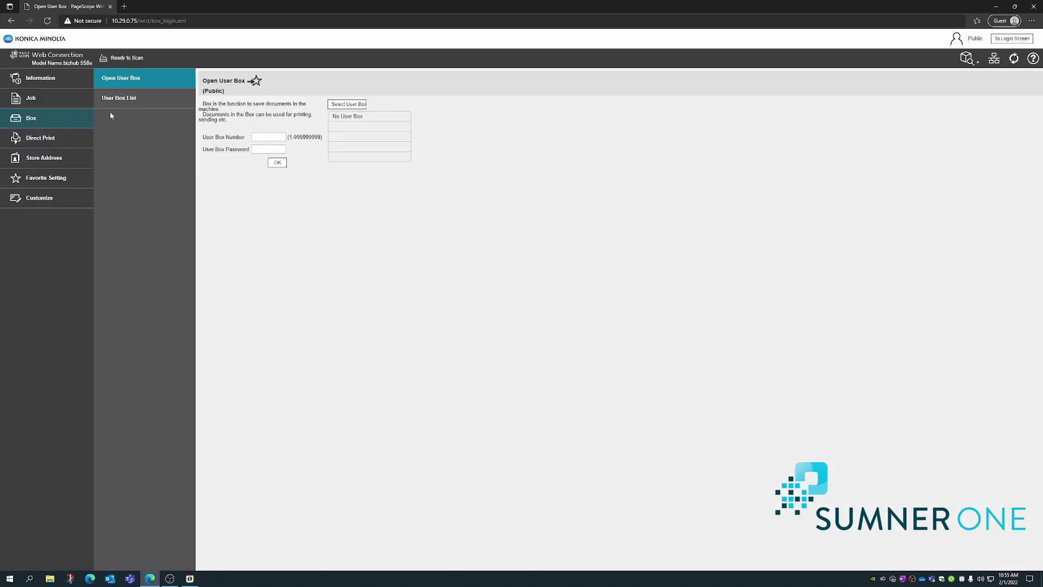
# From User Box List, start a New Registration and select the box name field.
pyautogui.click(113, 103)
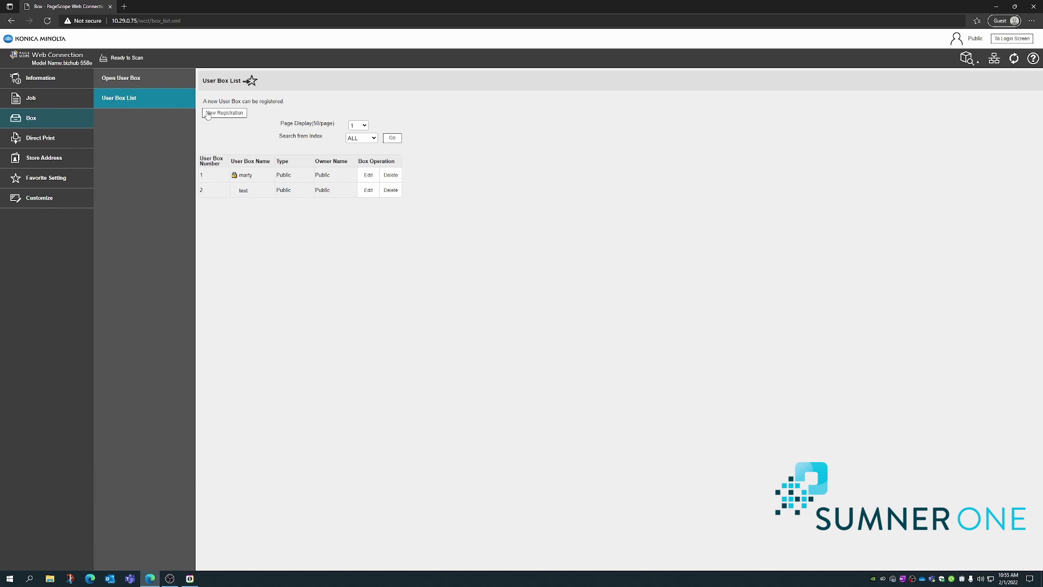
pyautogui.click(235, 115)
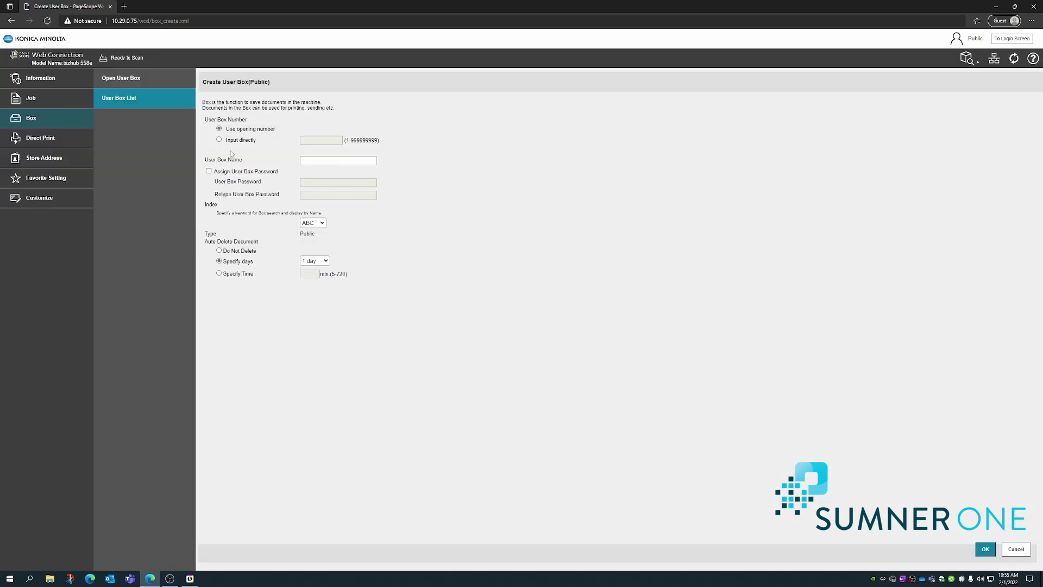
pyautogui.click(307, 162)
# Name the new public box, leave Assign User Box Password off, create it, and return to the box list.
pyautogui.write('caleb')
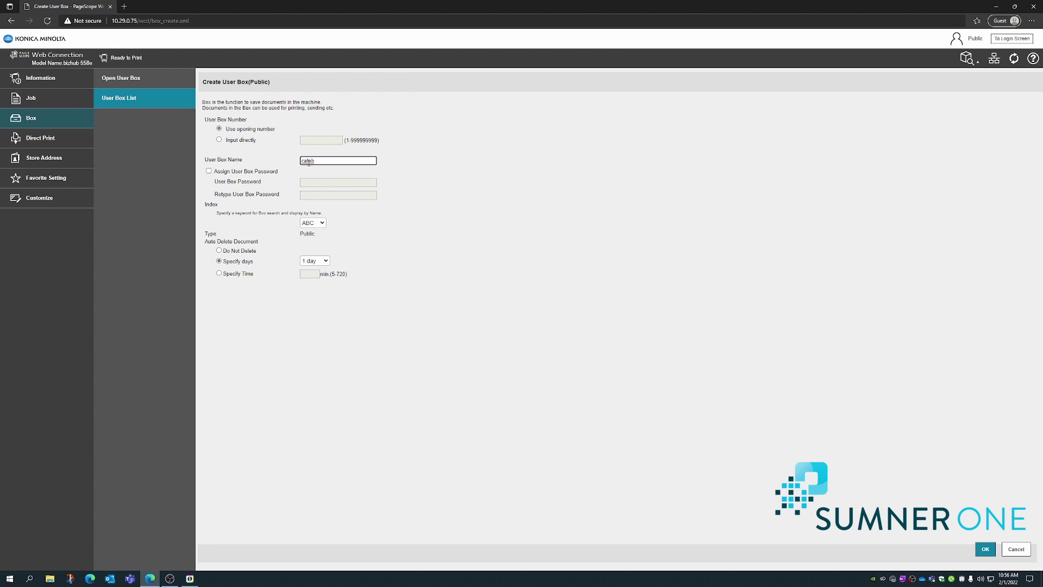
pyautogui.click(210, 172)
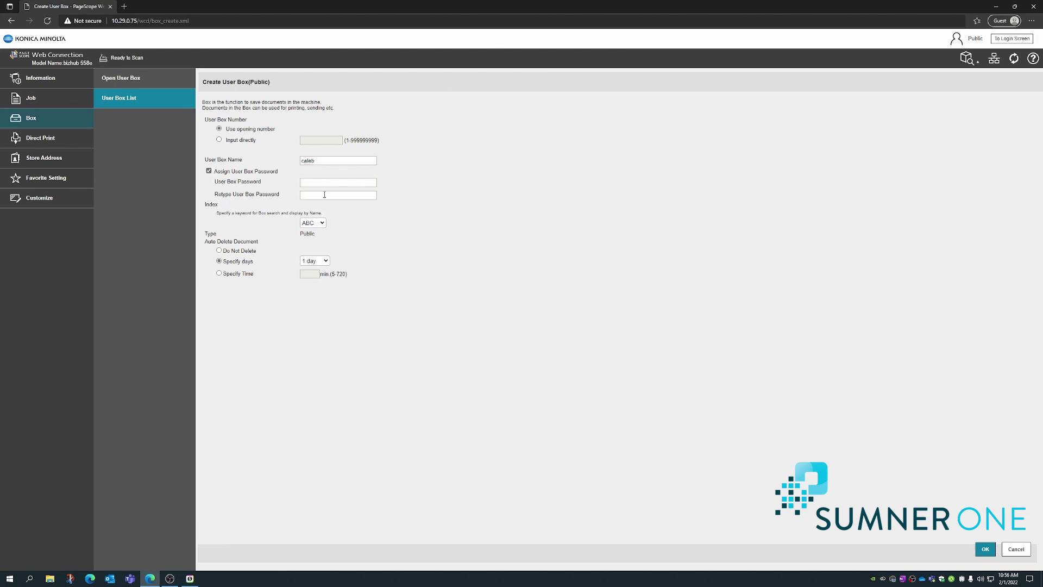
pyautogui.click(209, 172)
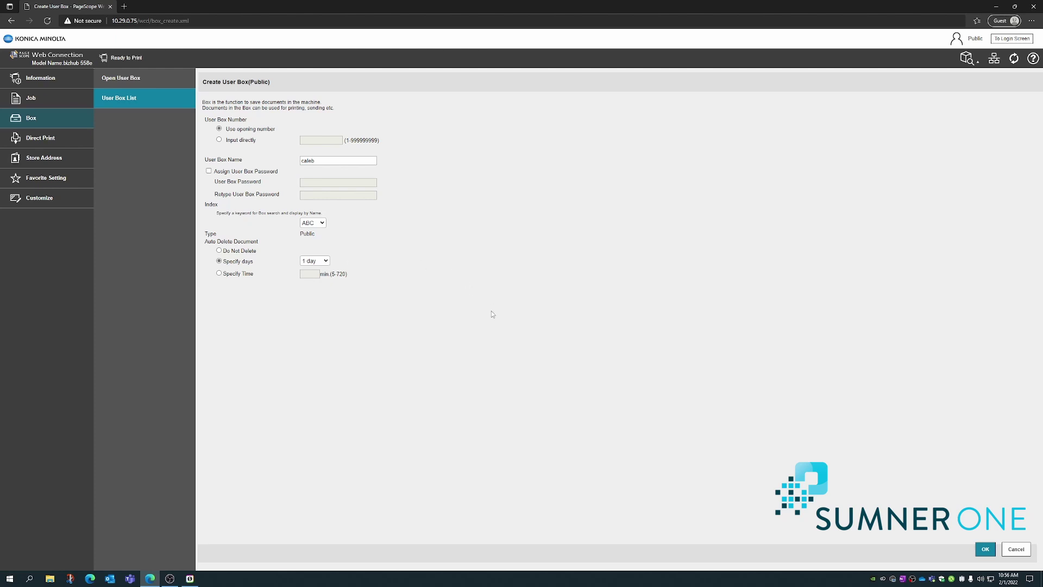
pyautogui.click(985, 549)
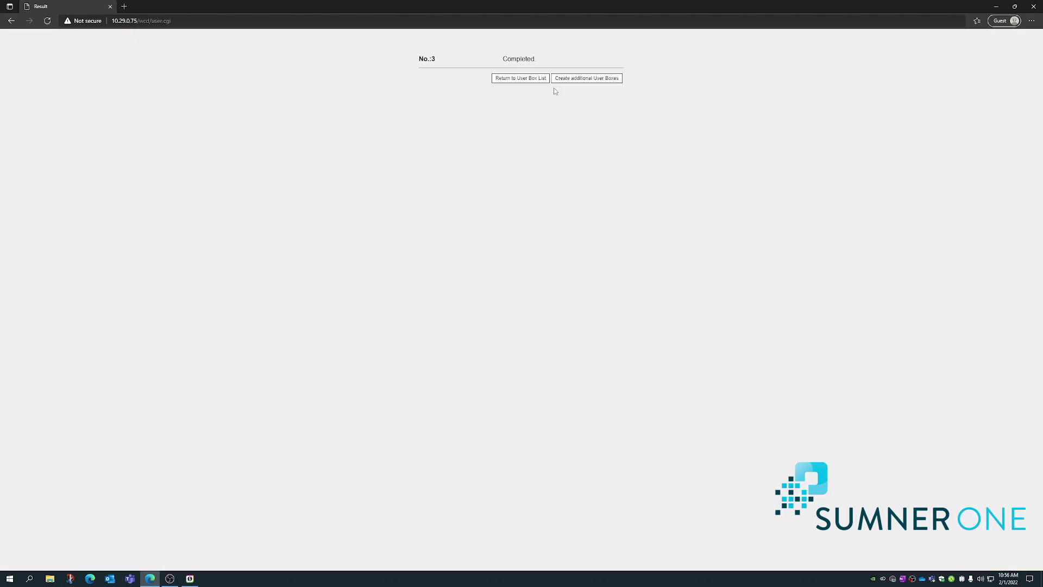
pyautogui.click(521, 81)
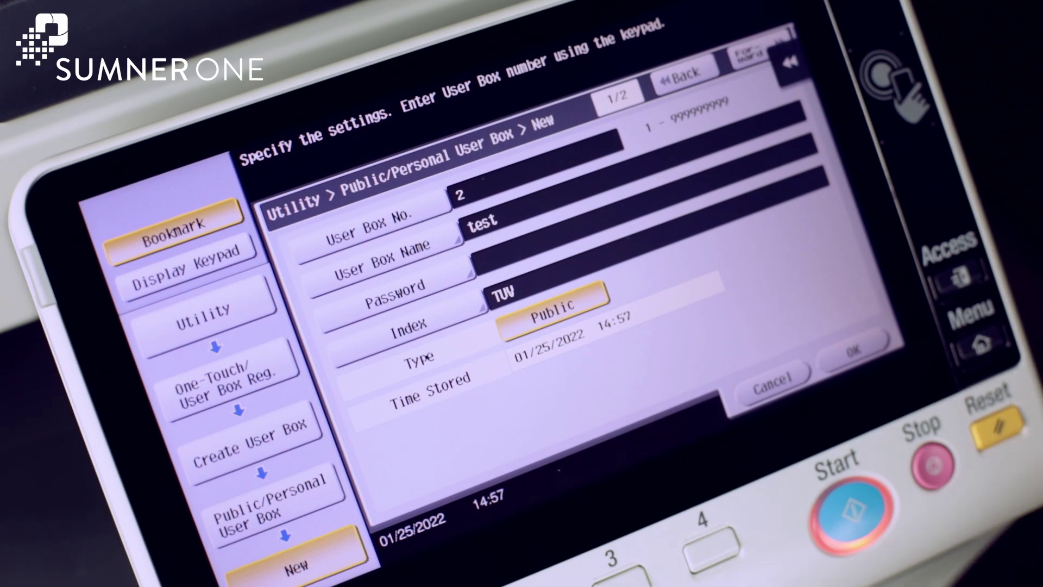
# Confirm the test box settings on the bizhub panel and close back out to the User Box screen.
pyautogui.click(853, 350)
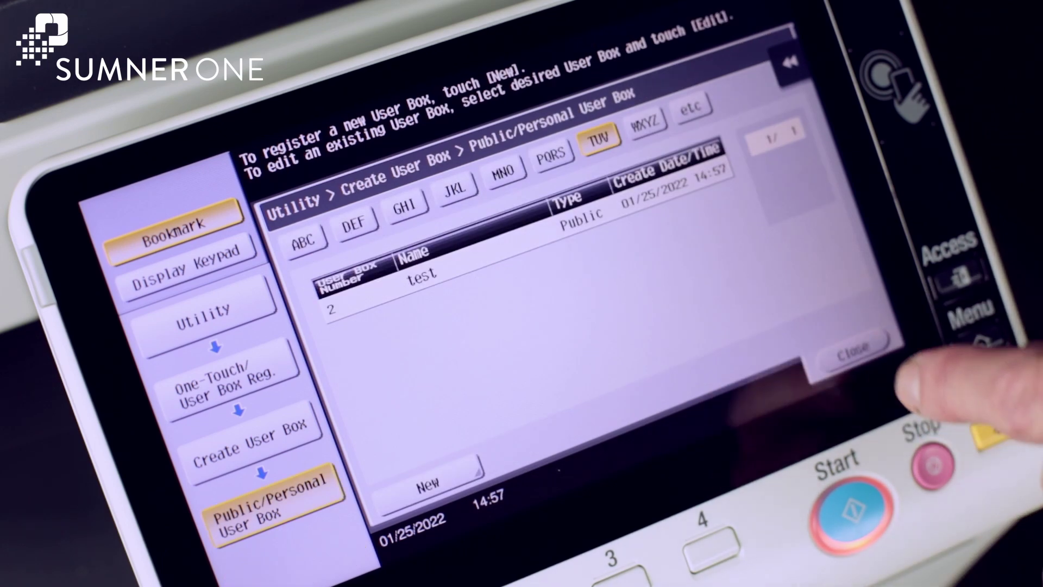
pyautogui.click(855, 350)
pyautogui.click(850, 352)
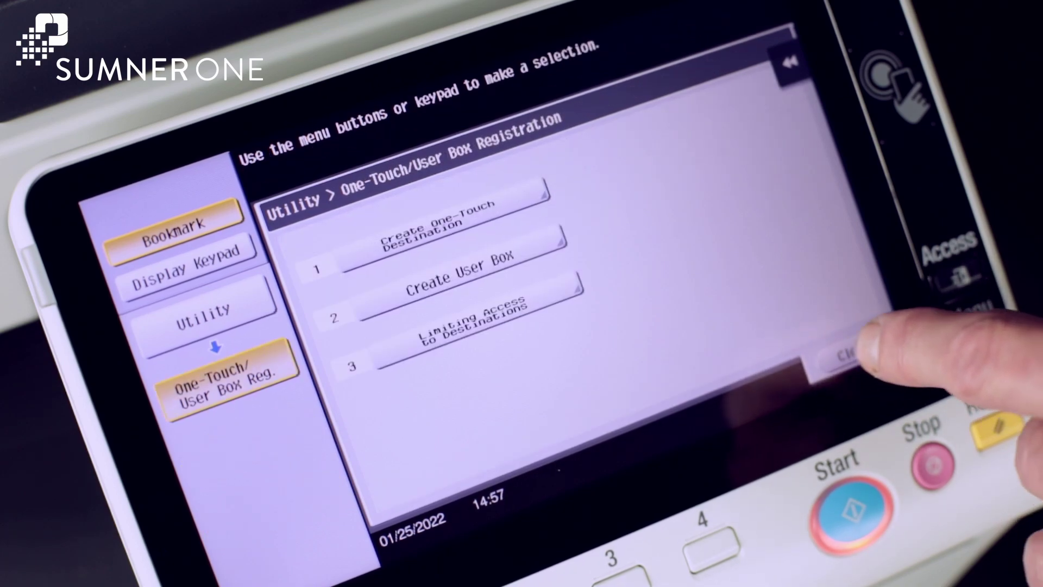
pyautogui.click(858, 345)
pyautogui.click(875, 348)
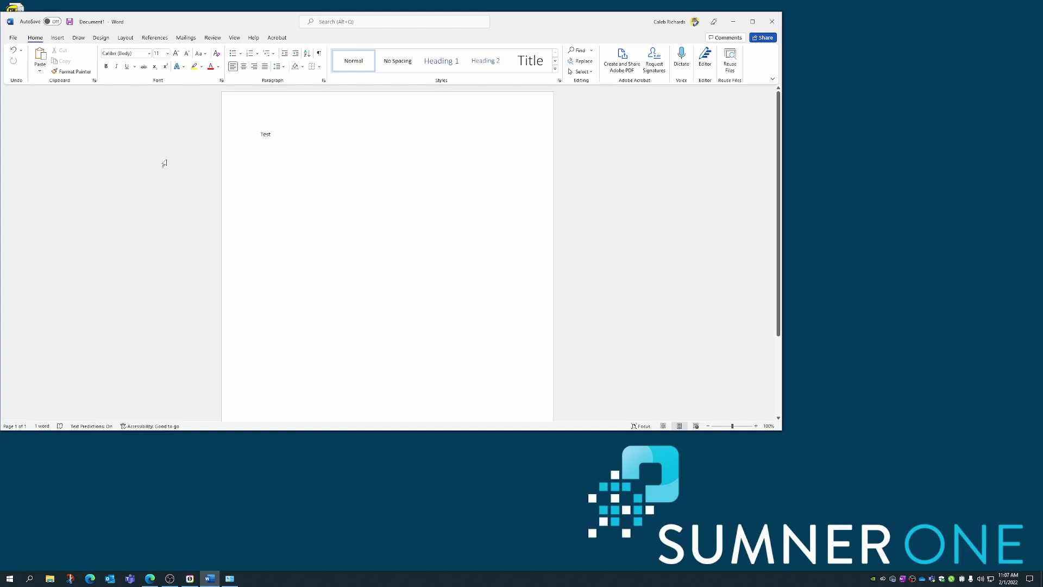
# Open Word's Print page and the KONICA C658 driver properties on the Basic tab.
pyautogui.click(13, 38)
pyautogui.click(26, 181)
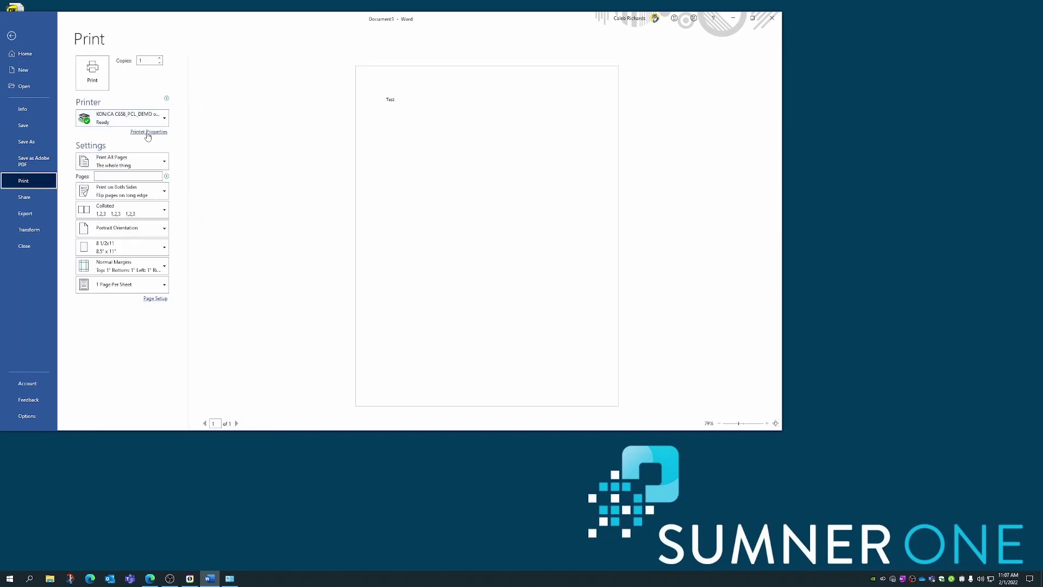
pyautogui.click(147, 134)
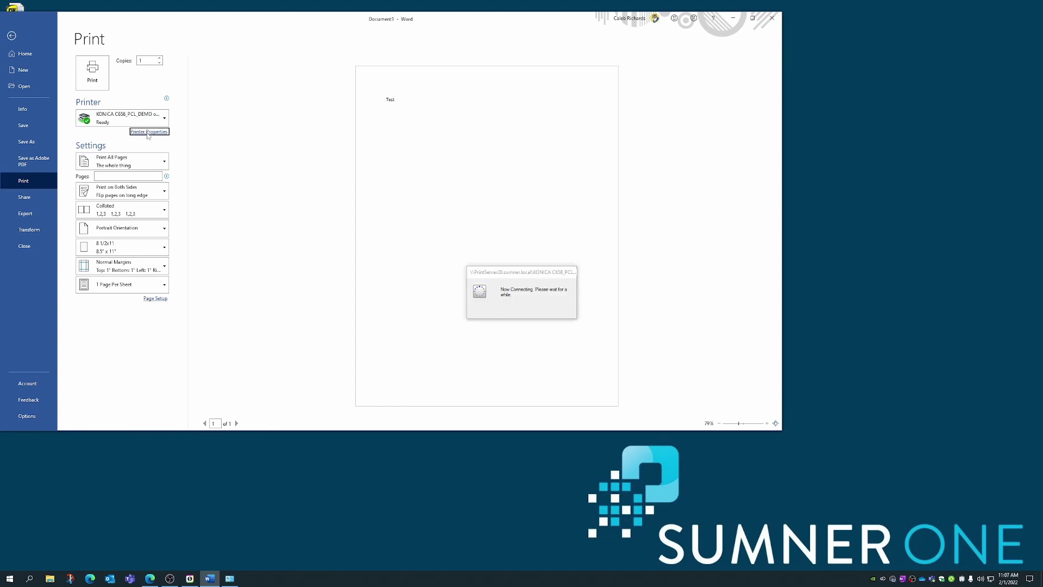
pyautogui.click(49, 39)
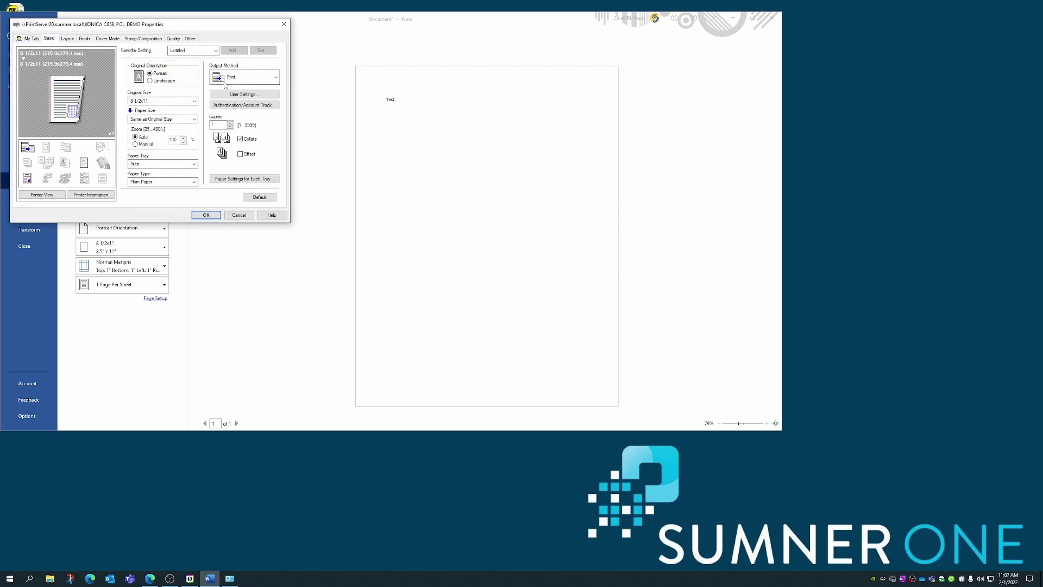
# Set the driver's Output Method to Save in User Box.
pyautogui.click(277, 79)
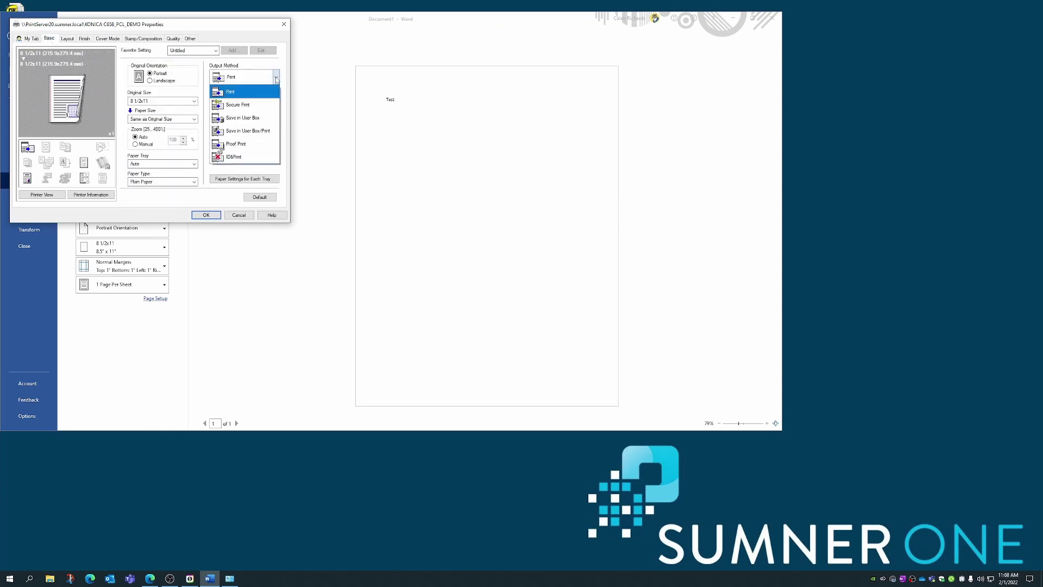
pyautogui.click(255, 118)
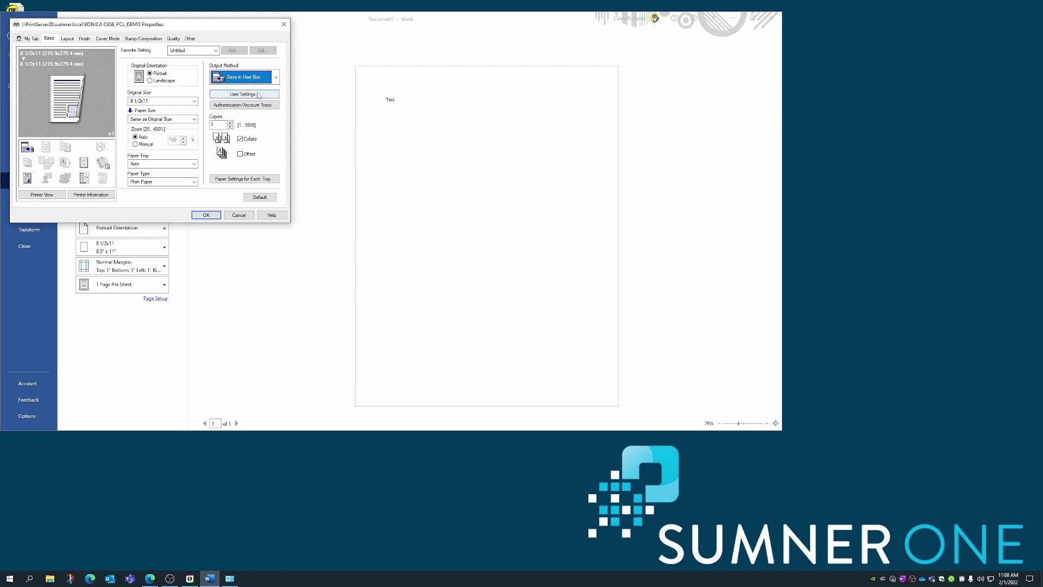
# Set User Box Number 2 in User Settings and apply the printer properties.
pyautogui.click(260, 97)
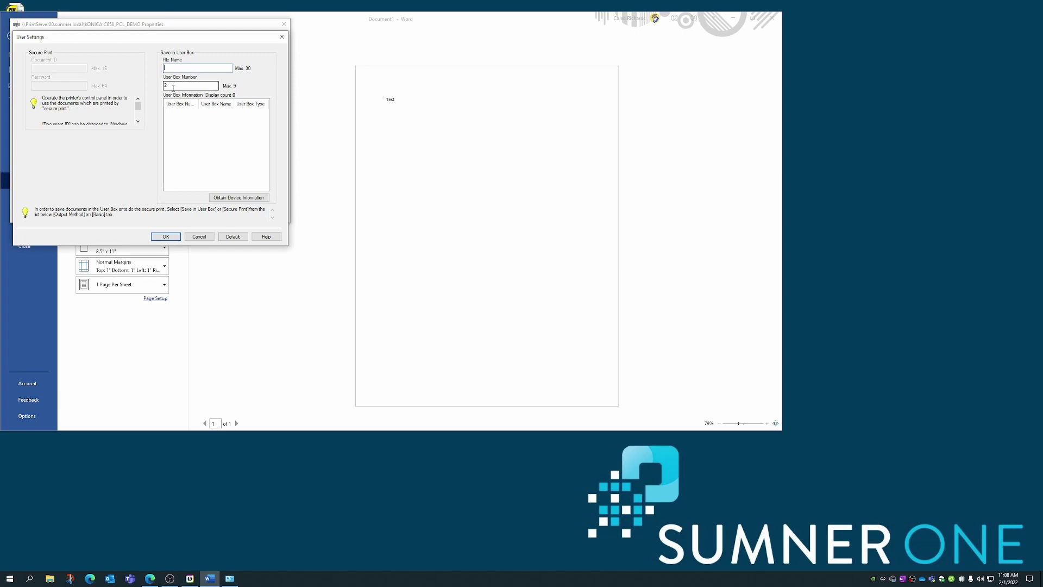
pyautogui.click(165, 237)
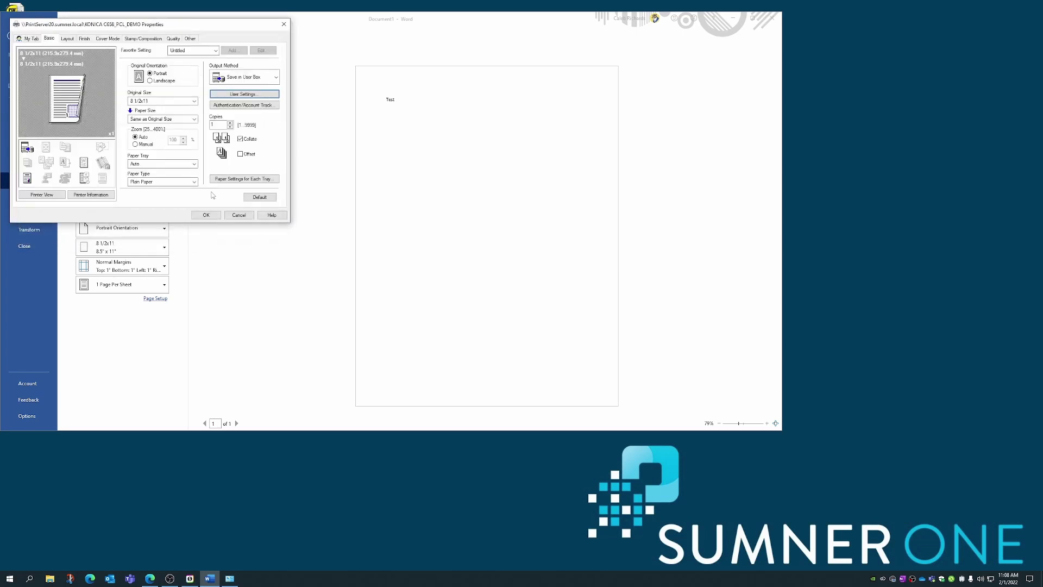
pyautogui.click(210, 215)
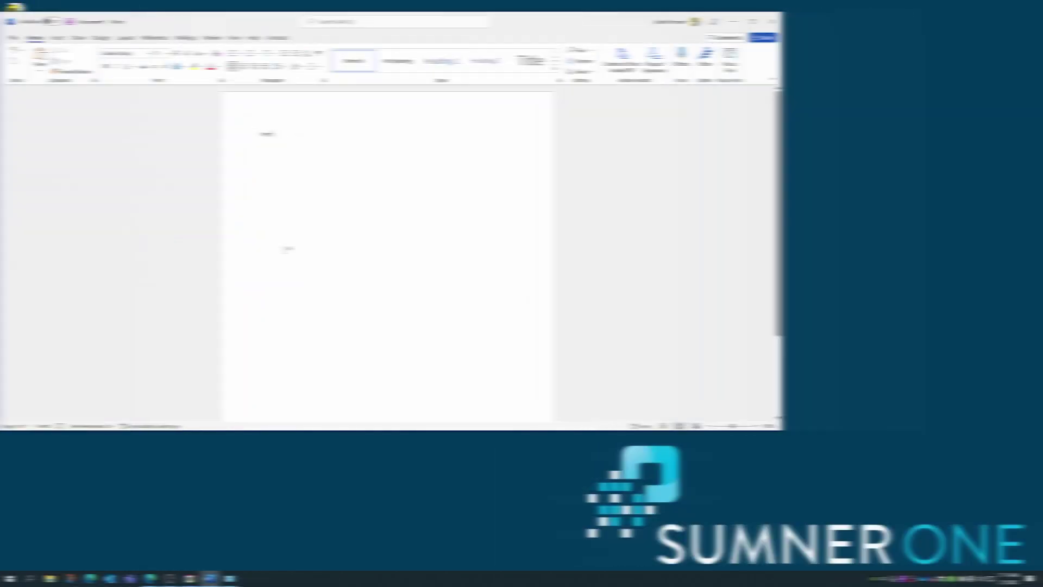
# Reopen the Print page and the KONICA driver properties on the Basic tab.
pyautogui.click(14, 38)
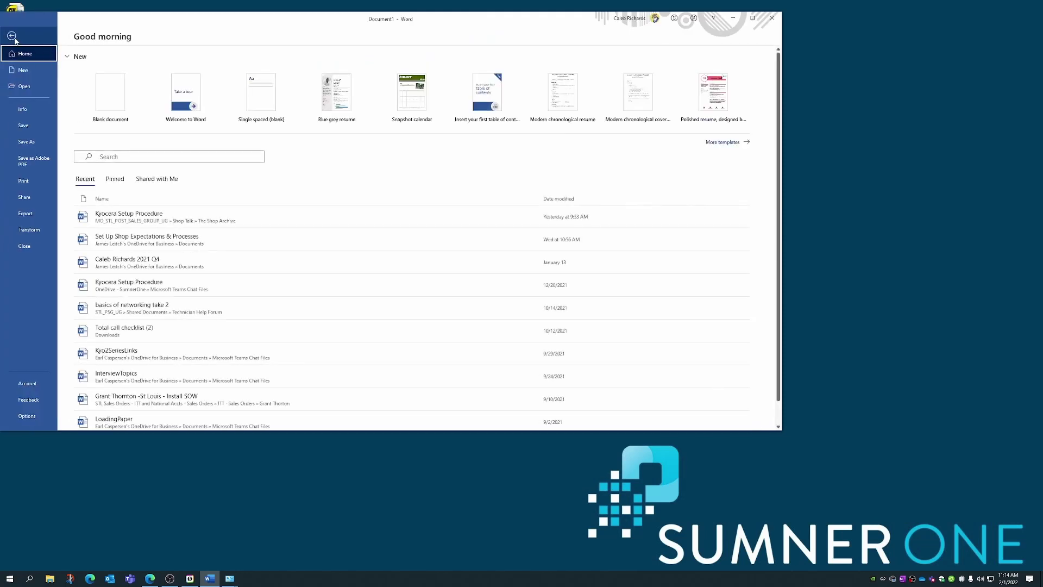
pyautogui.click(30, 183)
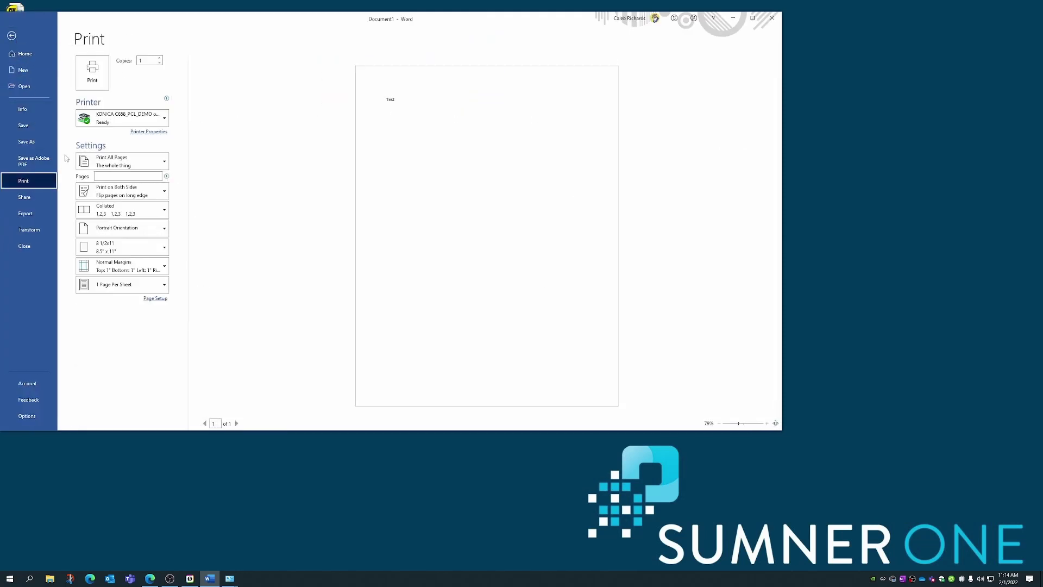
pyautogui.click(148, 132)
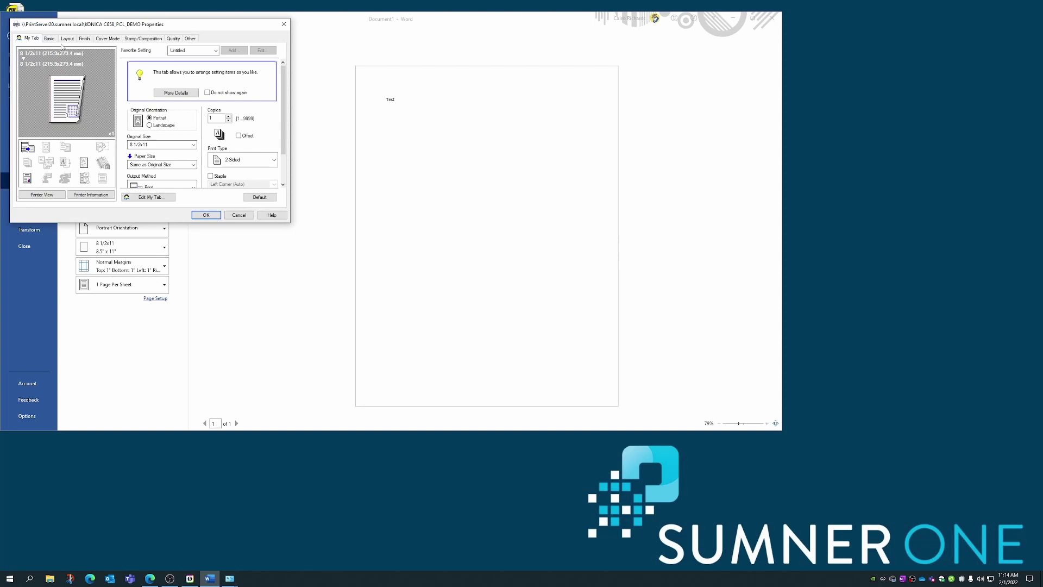
pyautogui.click(50, 39)
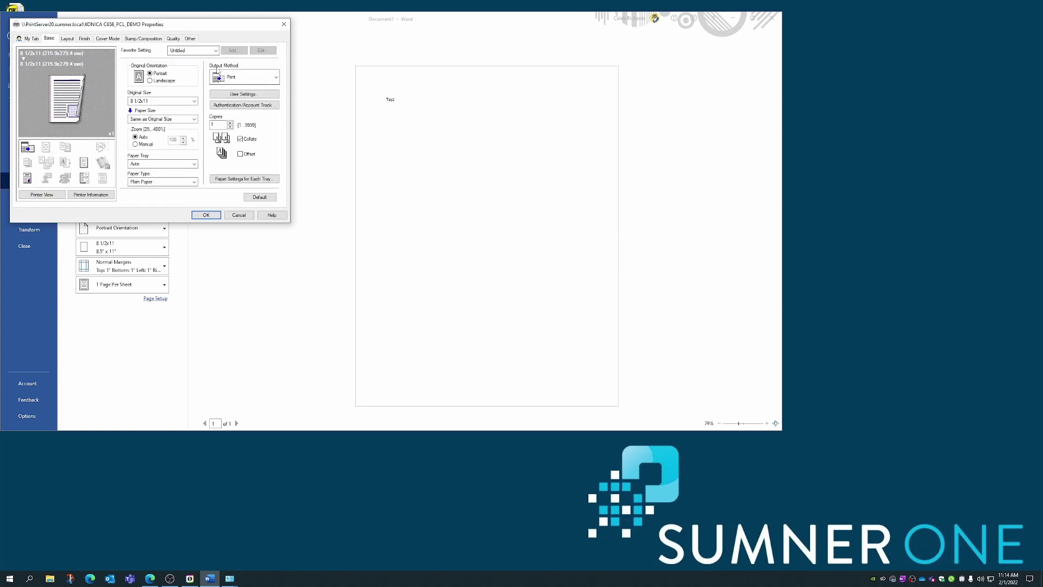
# Set Output Method to Secure Print and bring up its User Settings.
pyautogui.click(276, 77)
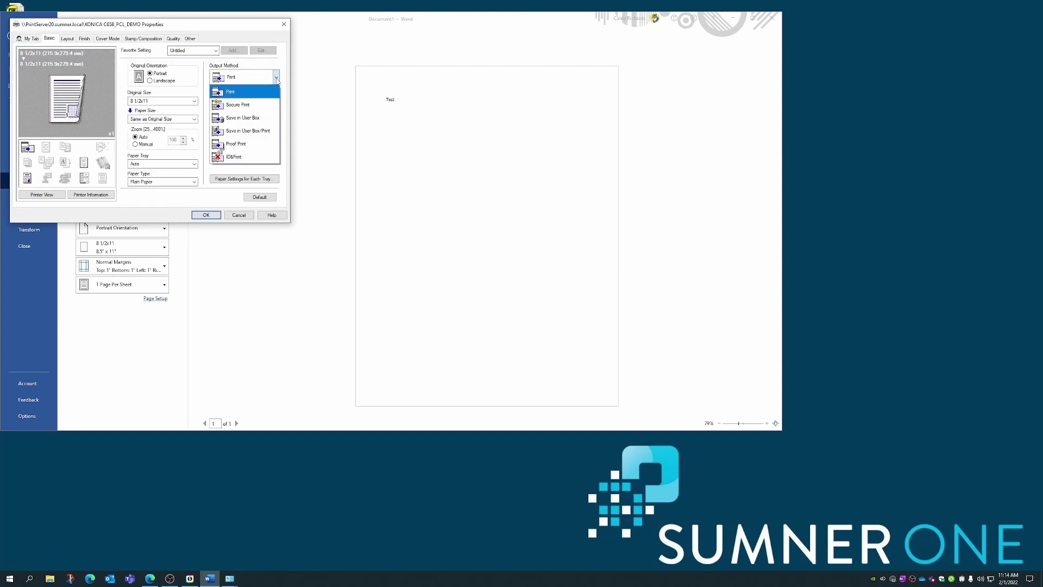
pyautogui.click(251, 106)
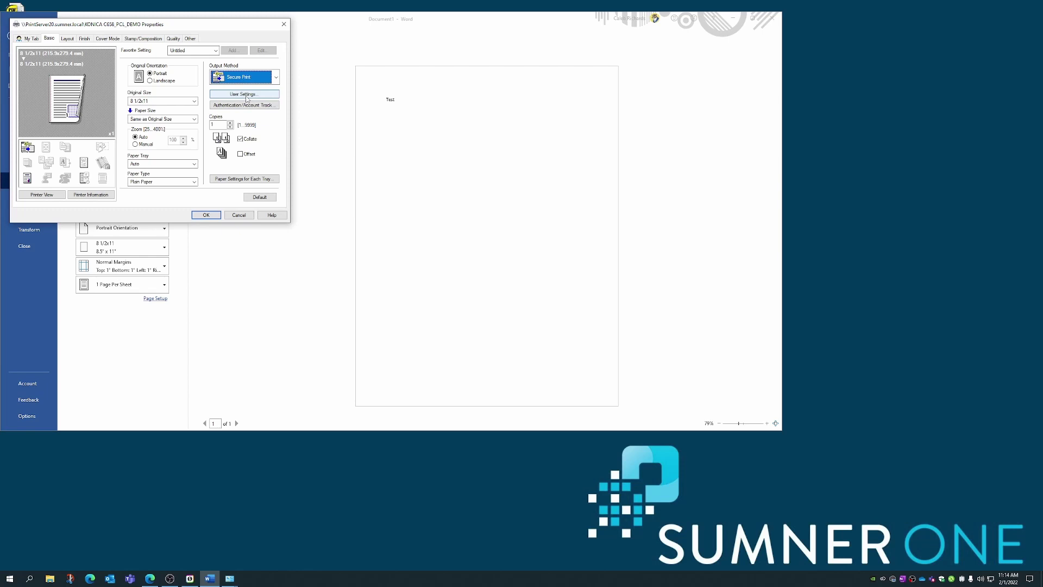
pyautogui.click(265, 95)
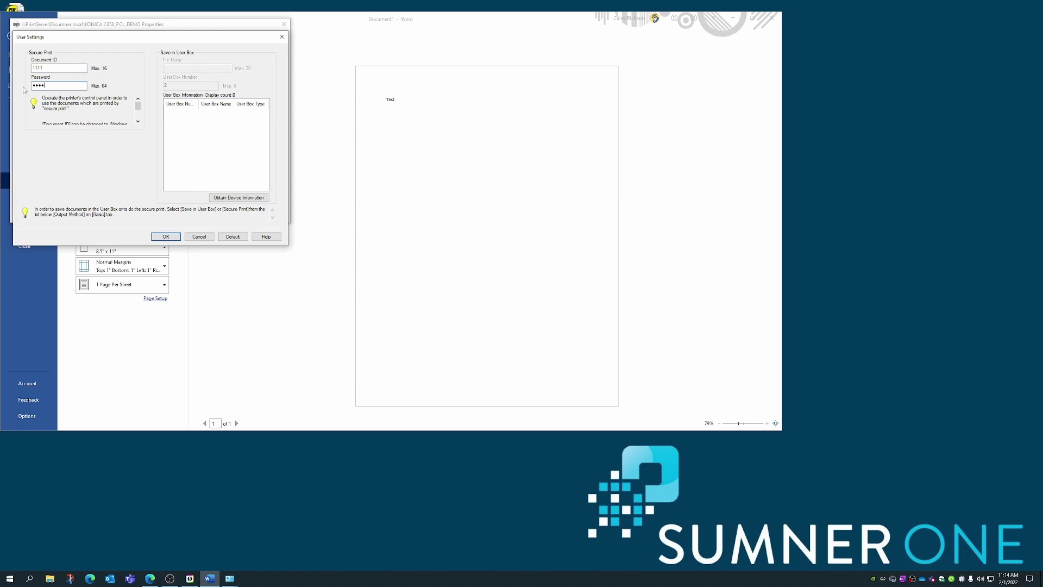
# Confirm the secure print document ID and password, accept the properties, and print the Test document.
pyautogui.click(165, 237)
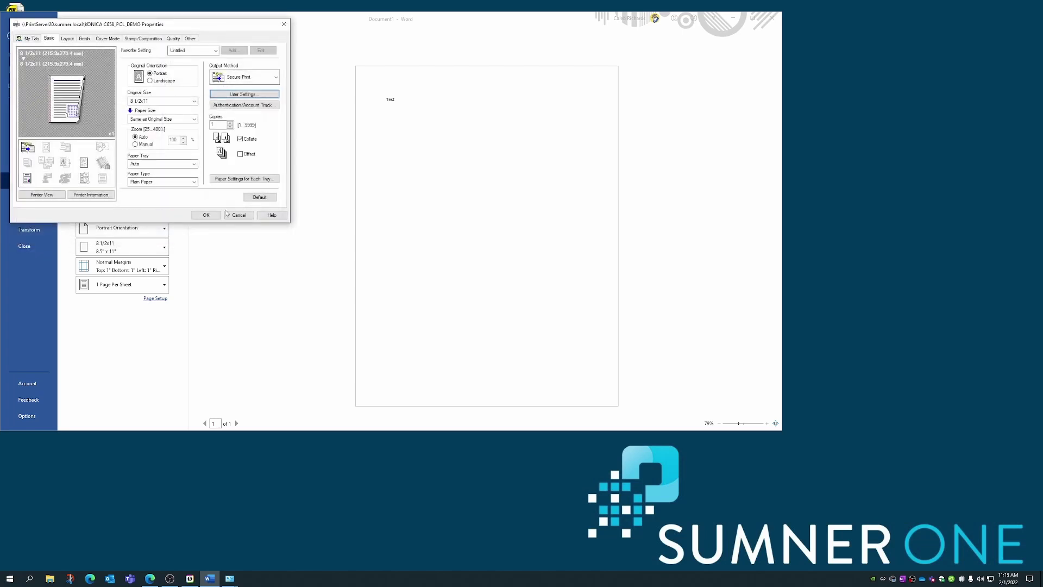
pyautogui.click(206, 214)
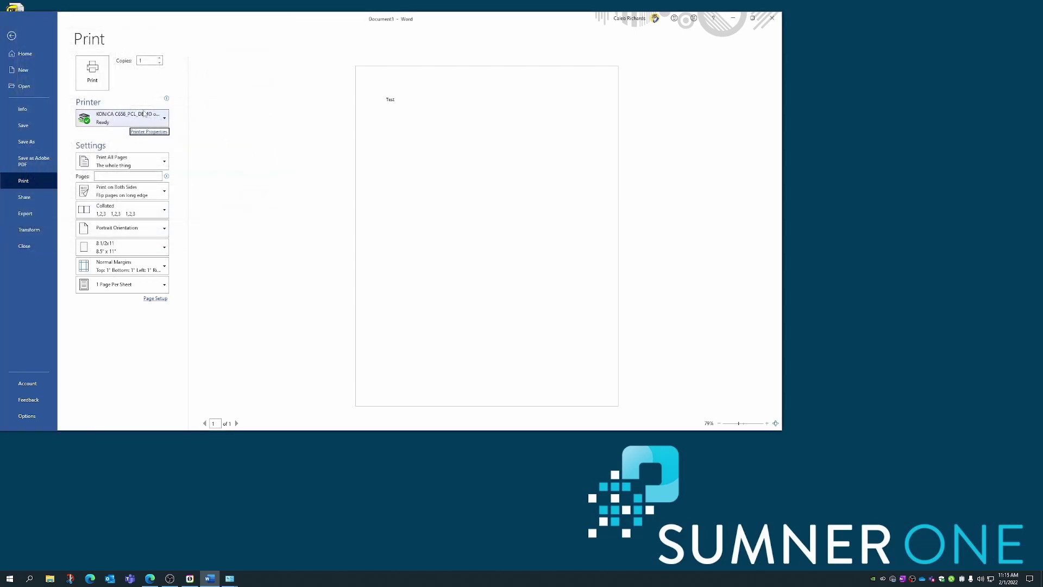
pyautogui.click(92, 73)
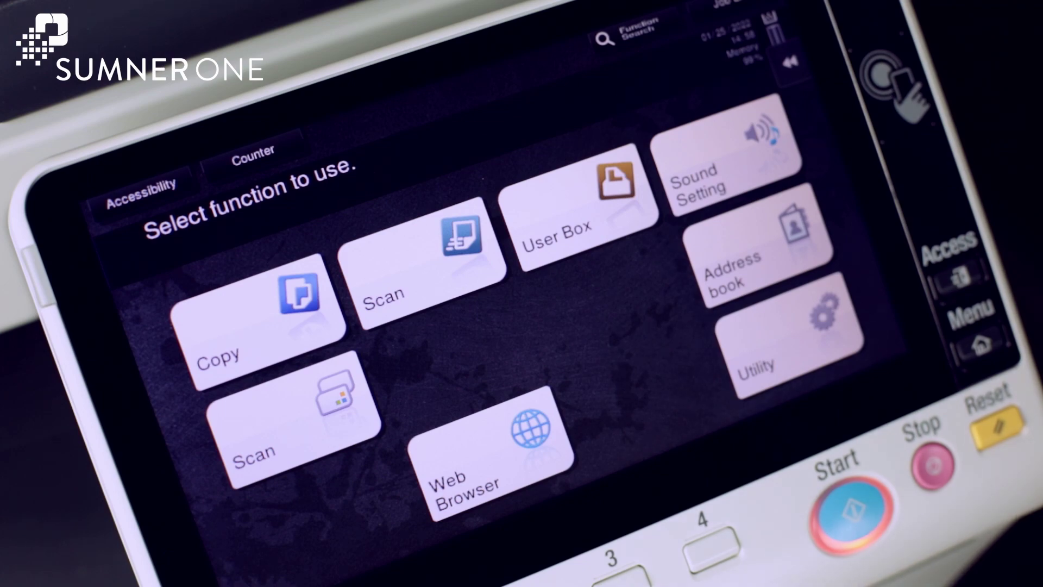
# On the bizhub panel, open public user box 1 by entering its password.
pyautogui.click(571, 223)
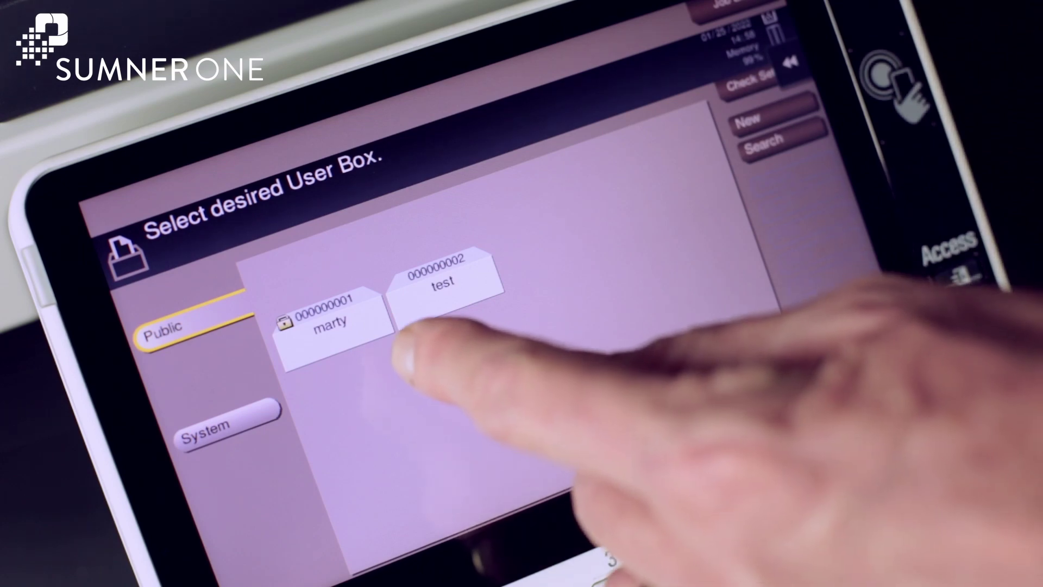
pyautogui.click(309, 326)
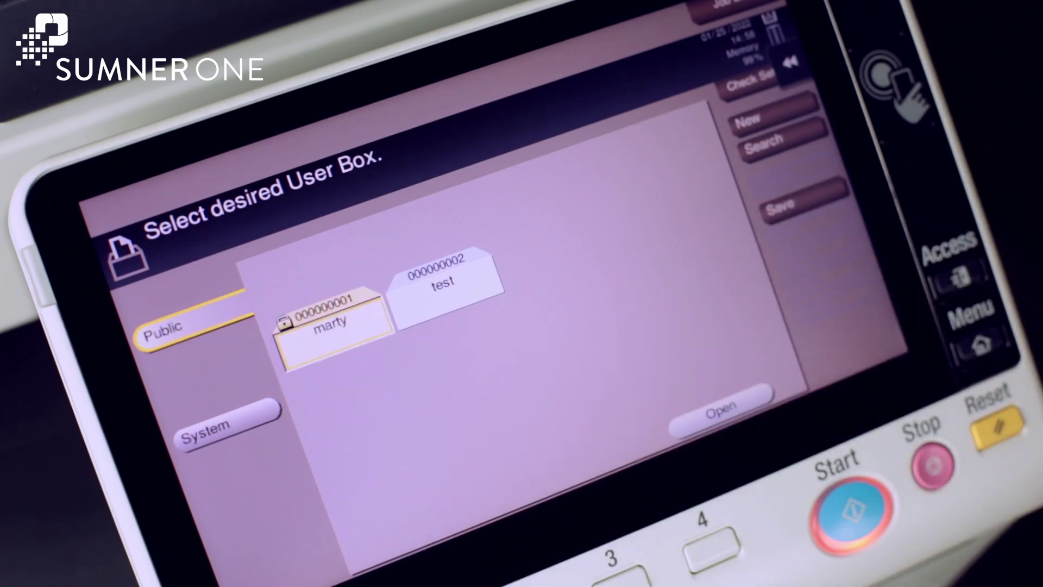
pyautogui.click(719, 411)
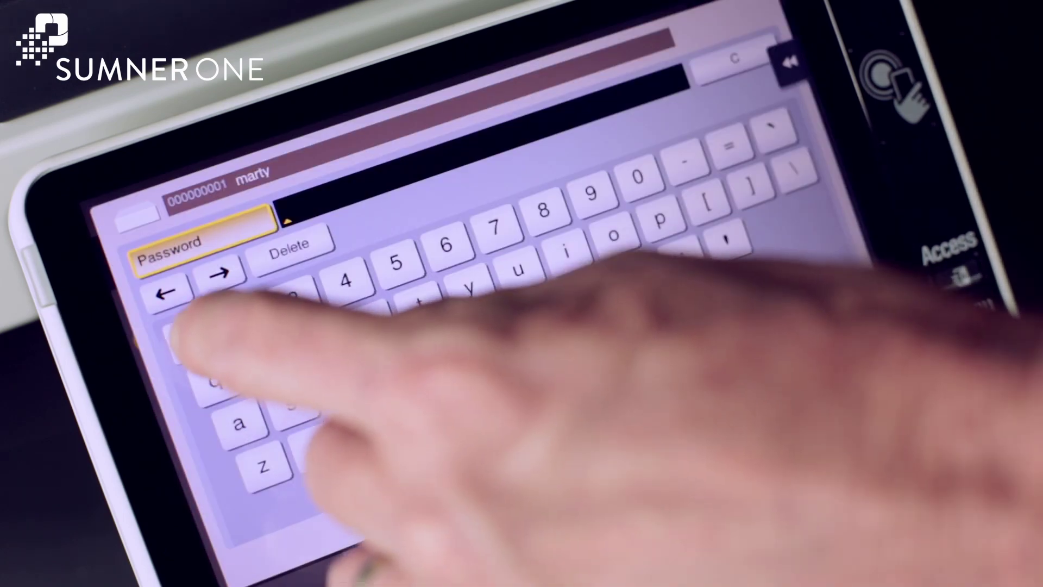
pyautogui.click(187, 332)
pyautogui.click(180, 330)
pyautogui.click(188, 332)
pyautogui.click(188, 331)
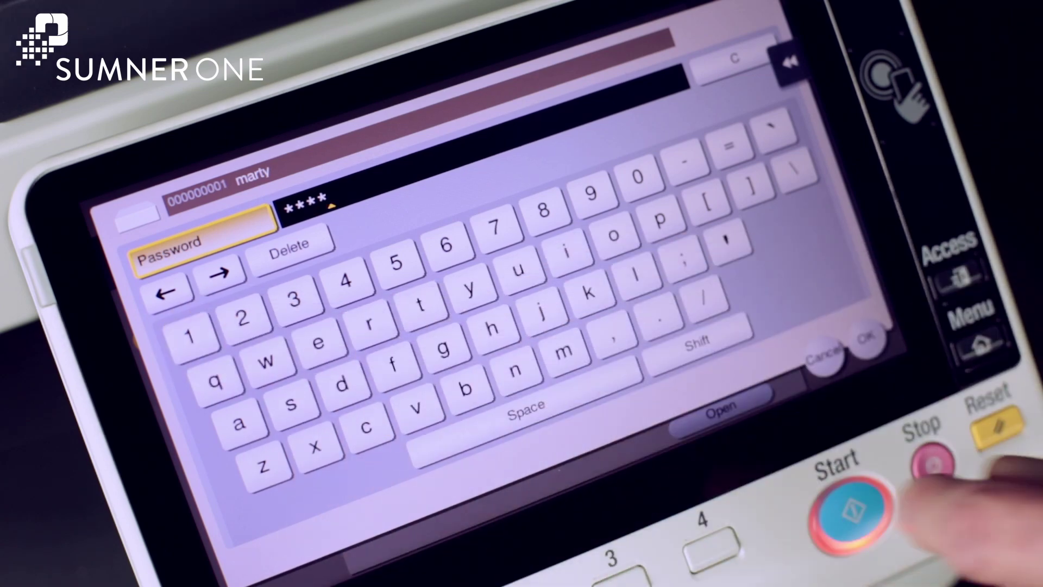
pyautogui.click(861, 339)
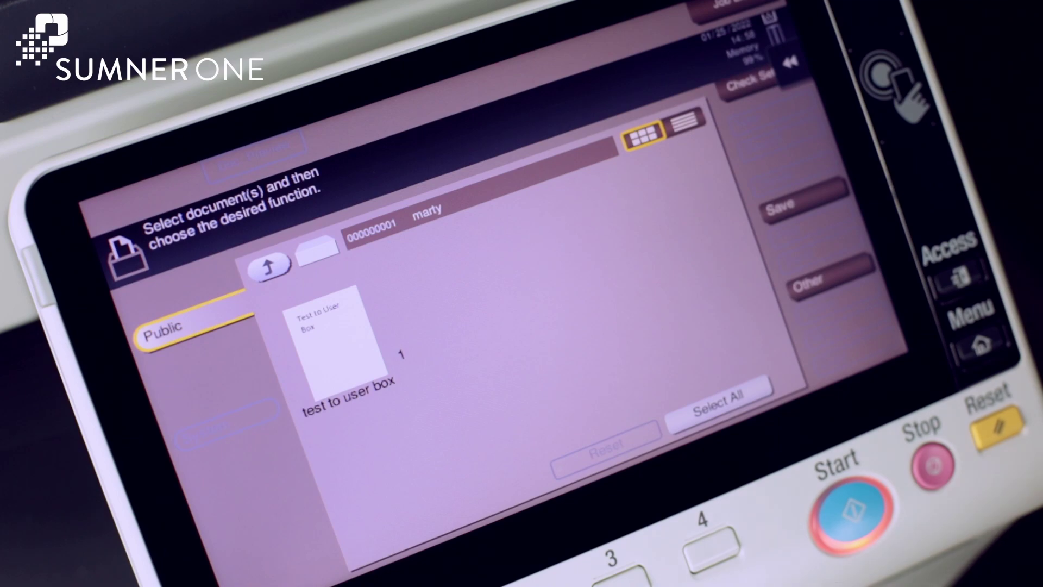
# Print the 'test to user box' document stored in public user box 1.
pyautogui.click(333, 338)
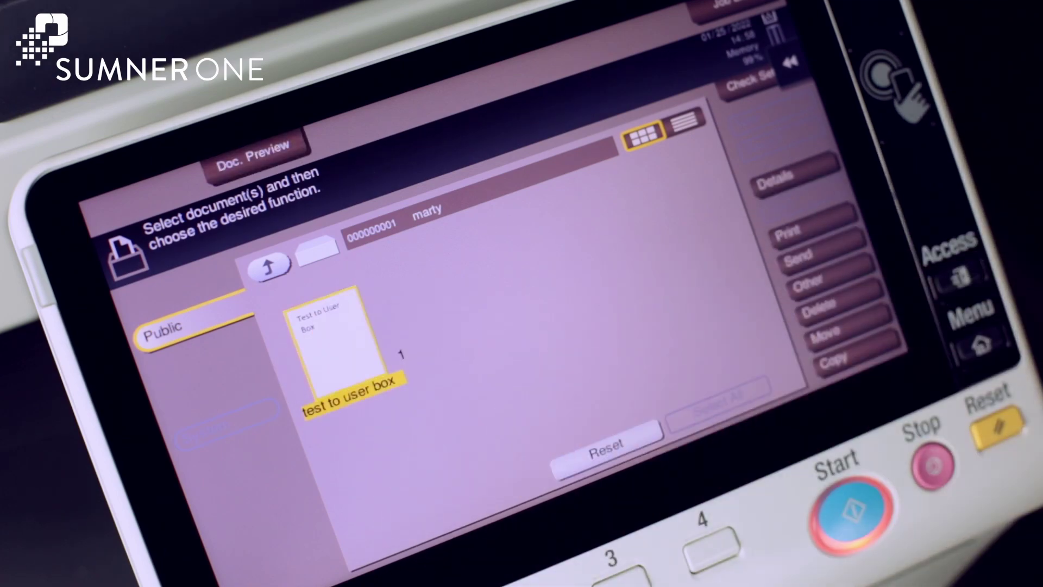
pyautogui.click(788, 233)
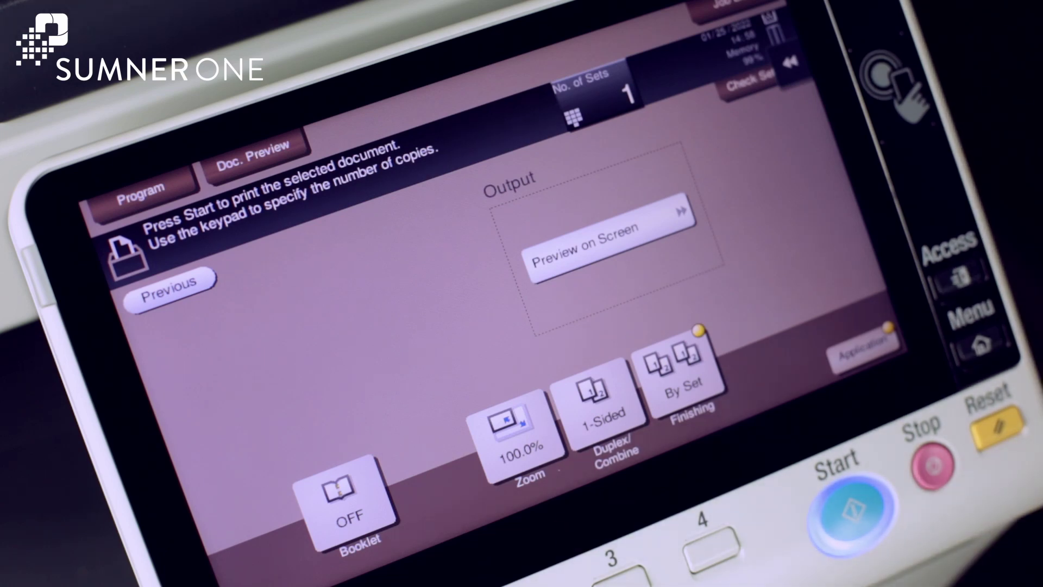
pyautogui.click(851, 511)
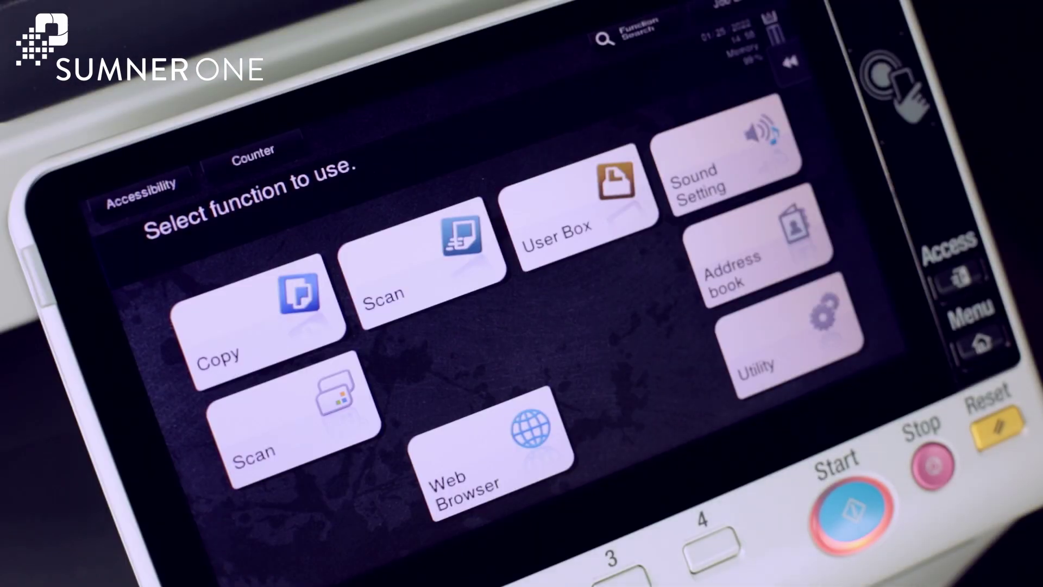
# Go to the Secure Print box under the System user boxes.
pyautogui.click(594, 193)
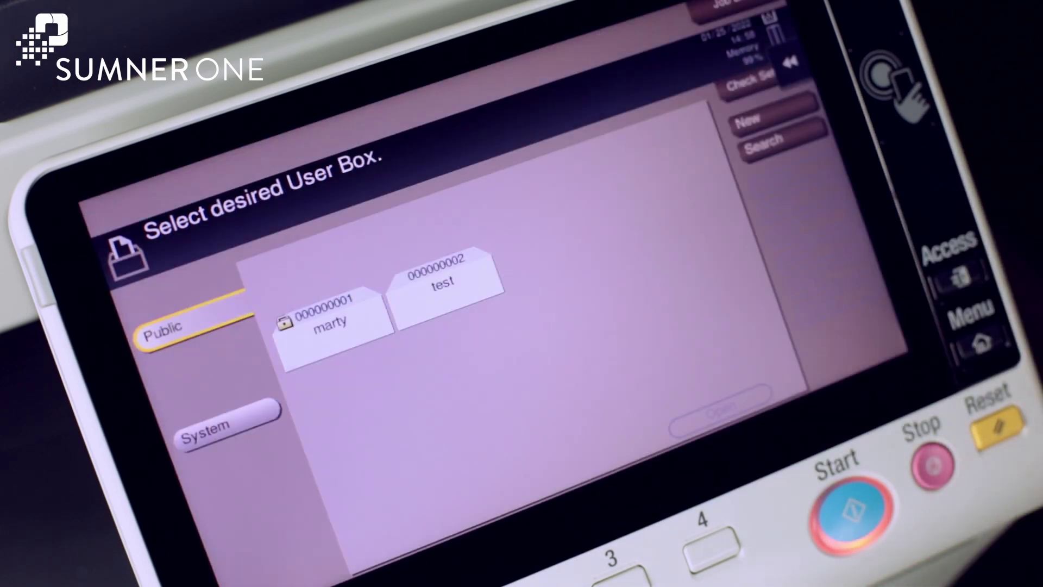
pyautogui.click(204, 431)
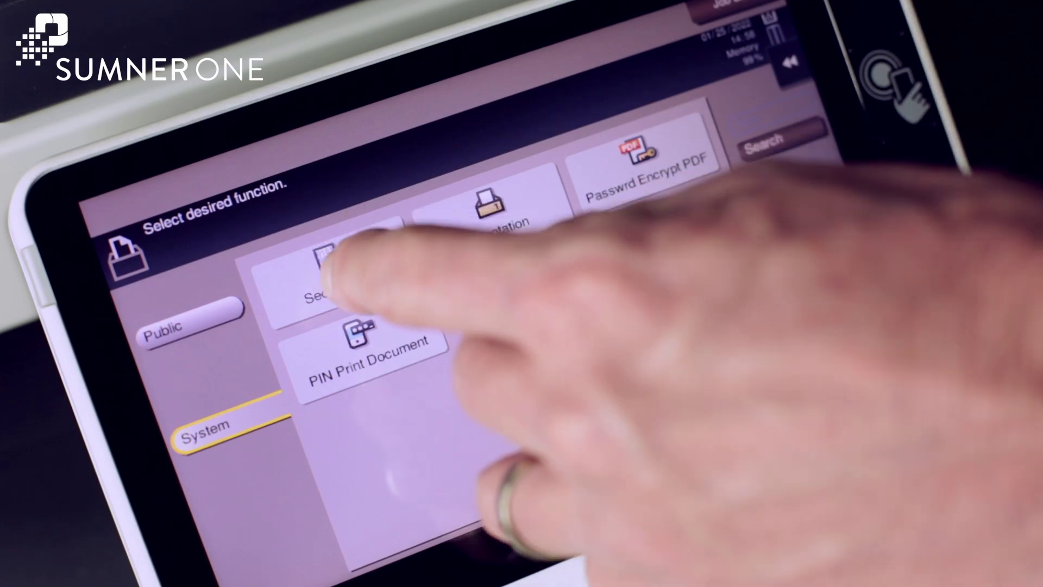
pyautogui.click(340, 272)
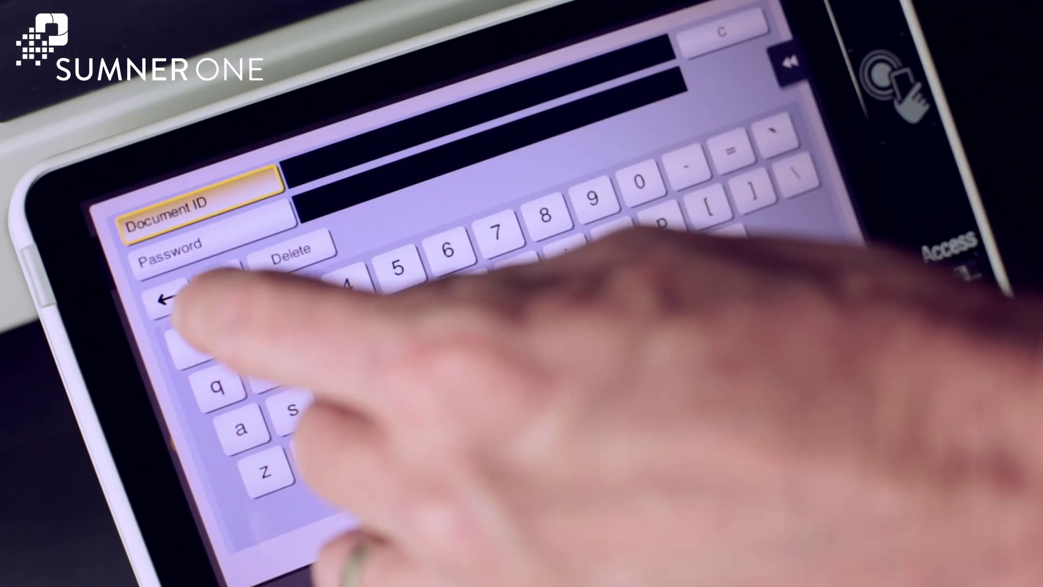
# Enter the secure job's document ID and password to unlock the Word 'Test' job.
pyautogui.click(191, 341)
pyautogui.click(191, 341)
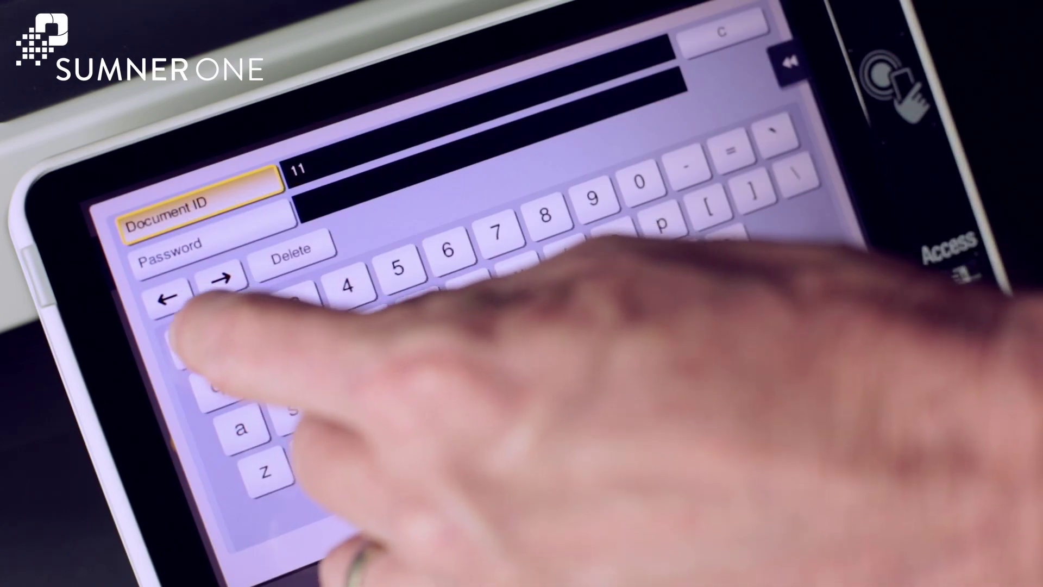
pyautogui.click(191, 342)
pyautogui.click(191, 341)
pyautogui.click(170, 250)
pyautogui.click(191, 341)
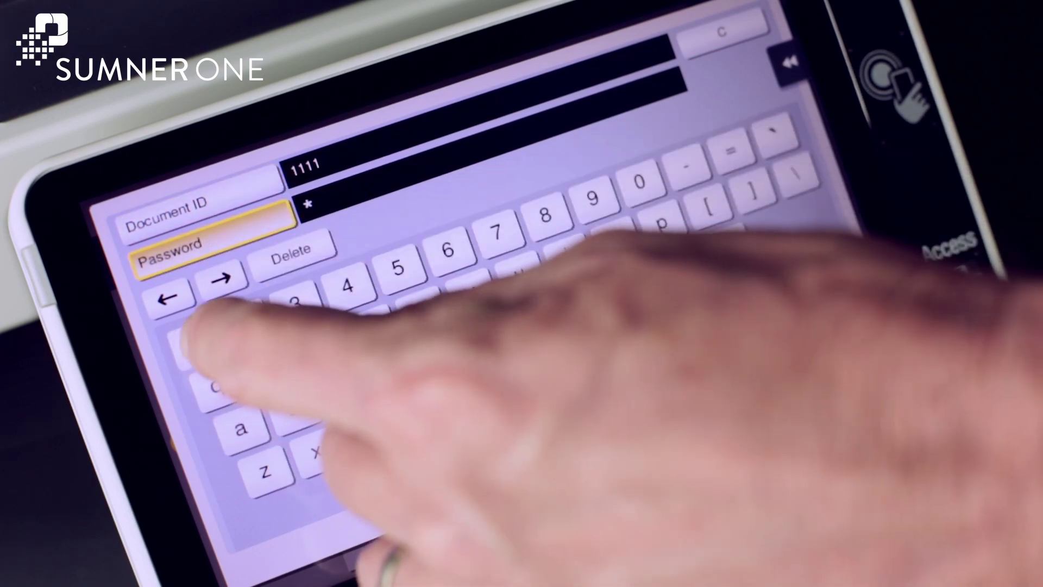
pyautogui.click(191, 341)
pyautogui.click(191, 342)
pyautogui.click(191, 342)
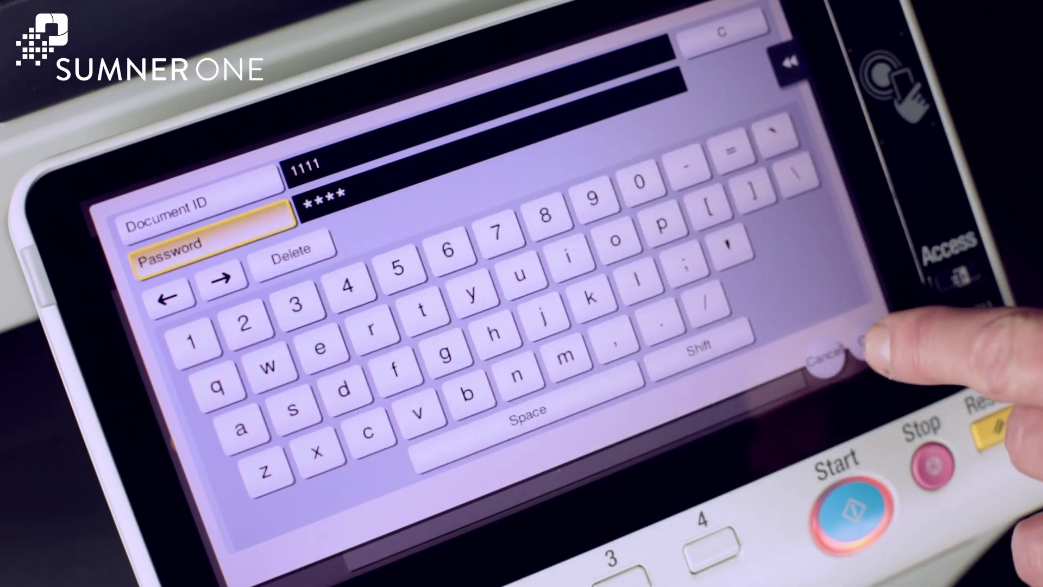
pyautogui.click(865, 343)
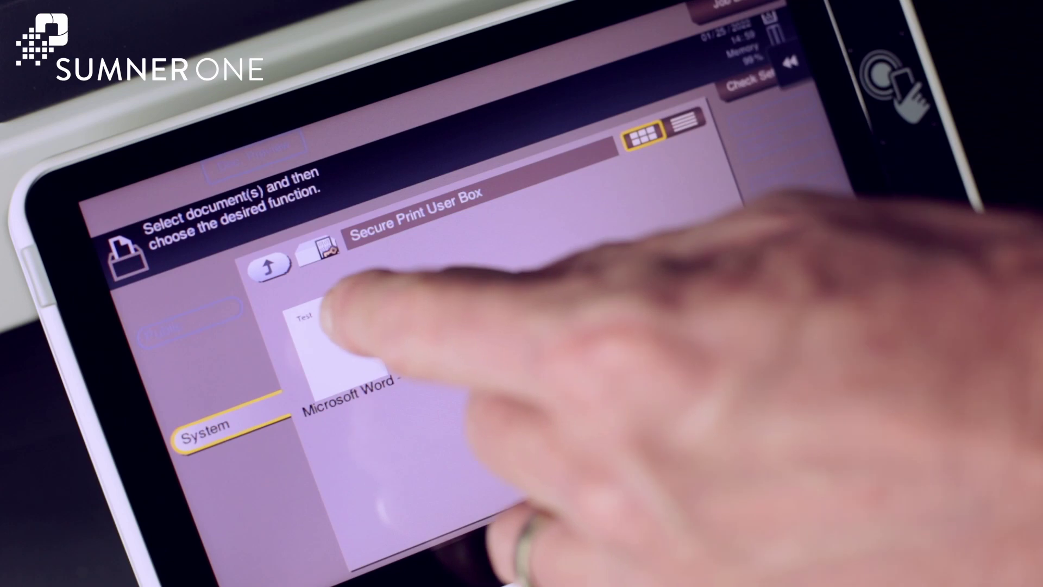
# Print the secure Word 'Test' job: 1 set, 100.0%, 1-Sided.
pyautogui.click(331, 331)
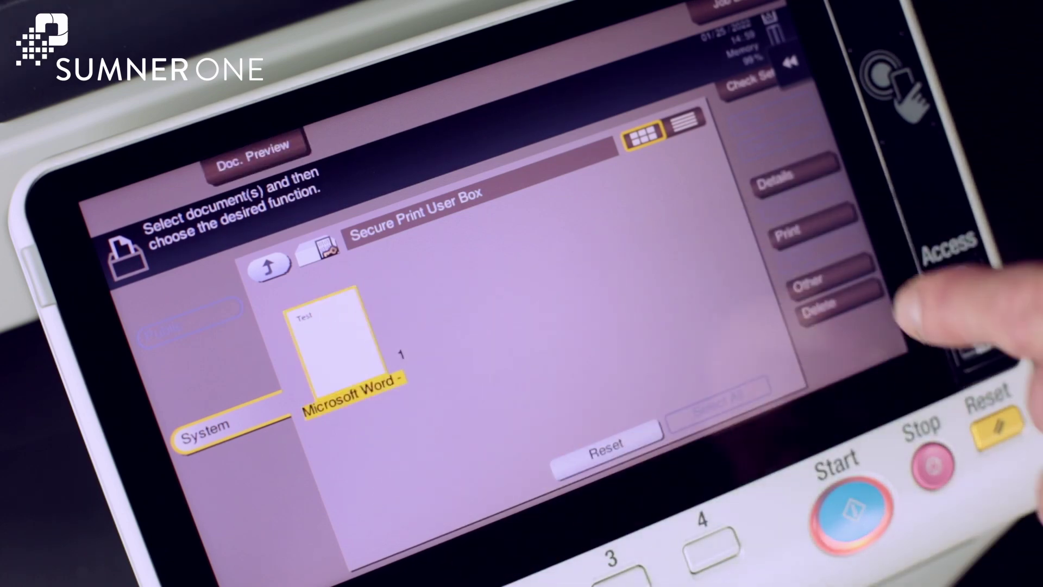
pyautogui.click(809, 225)
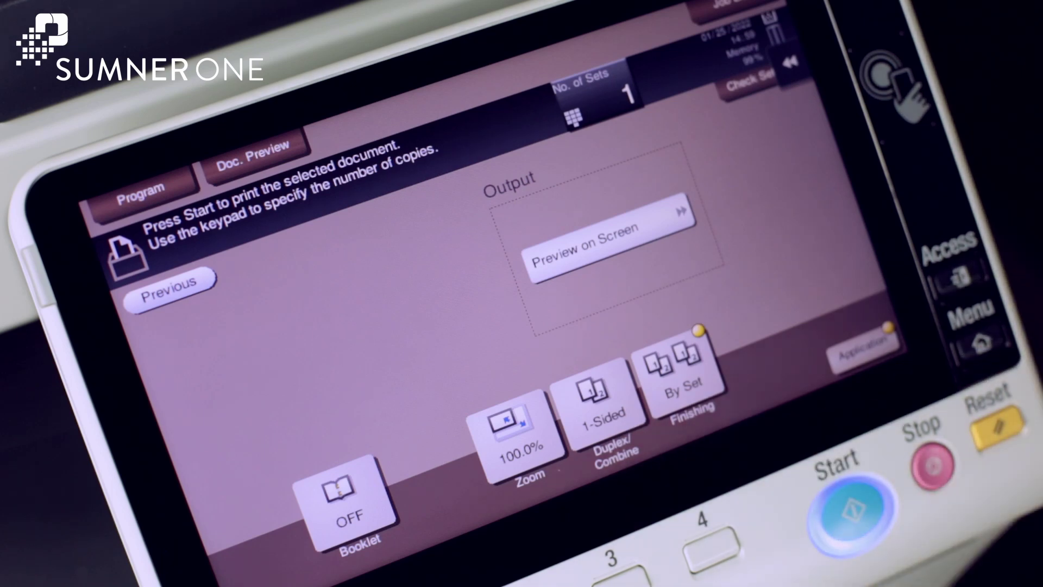
pyautogui.click(851, 511)
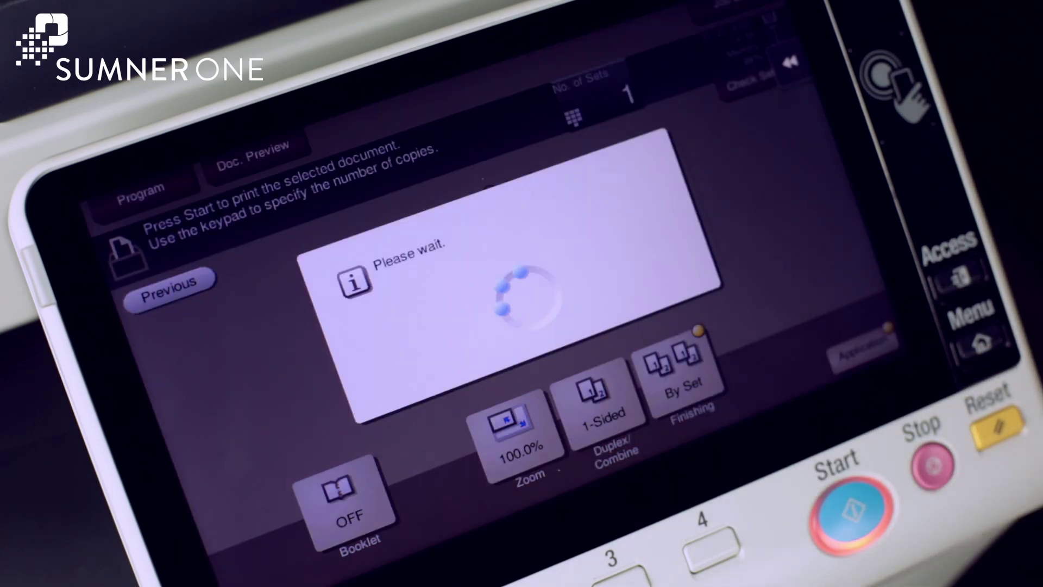